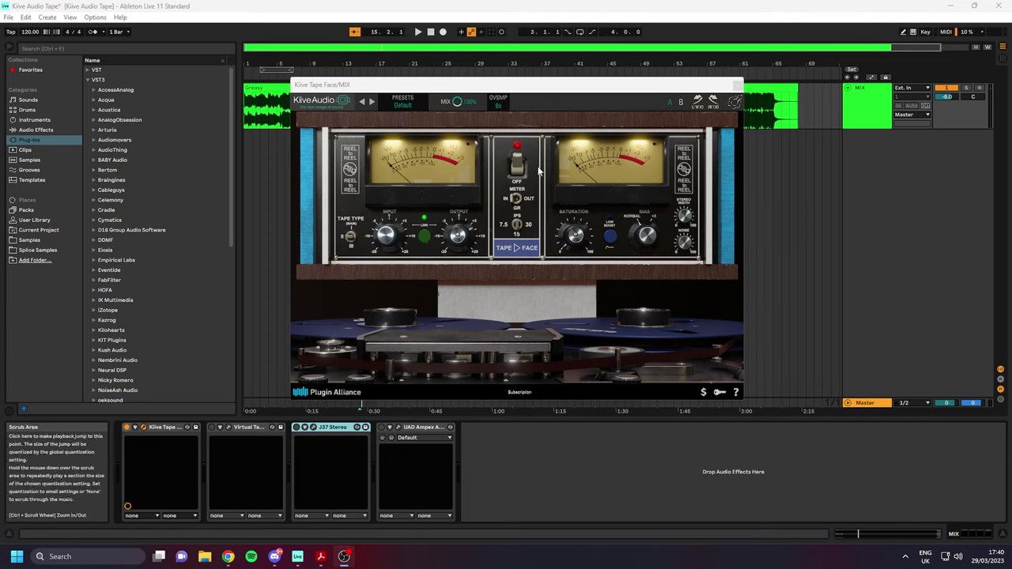
Switch to the Kiive Tape Face manual in Adobe Acrobat and look through its cover, contents and introduction.
left_click(518, 204)
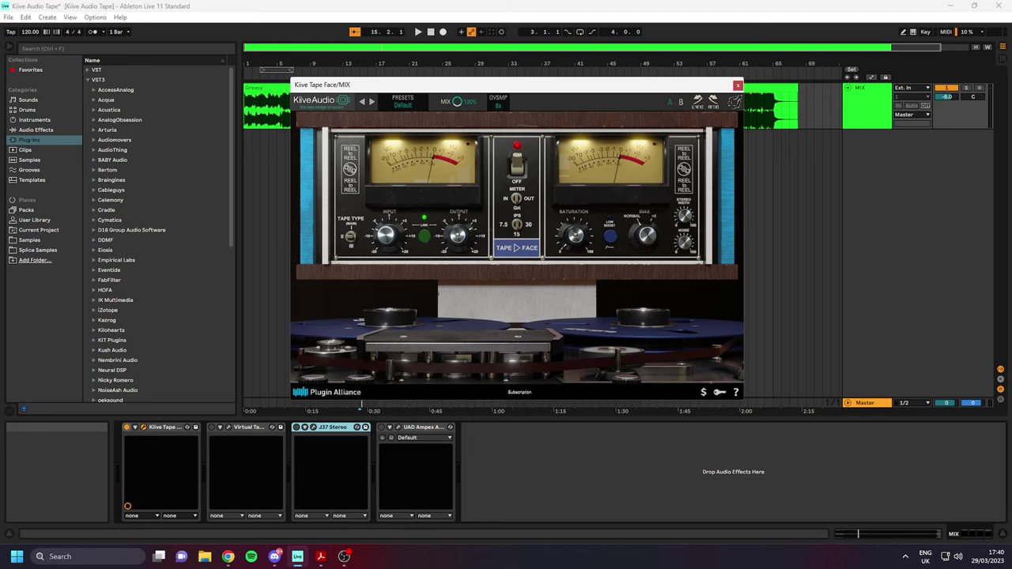
key("alt+Tab")
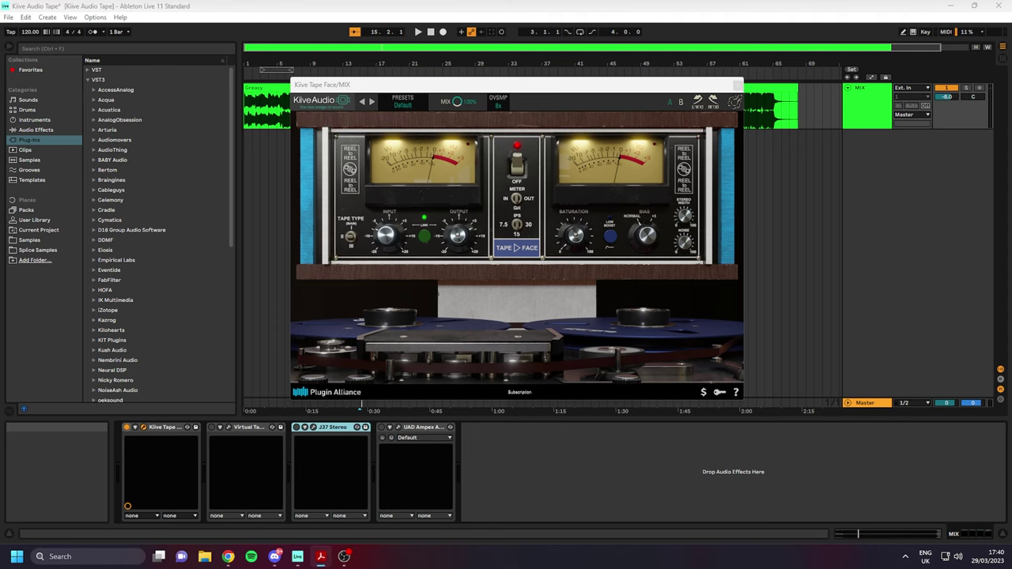
scroll(487, 246, "up", 3, "ctrl")
scroll(487, 246, "down", 12)
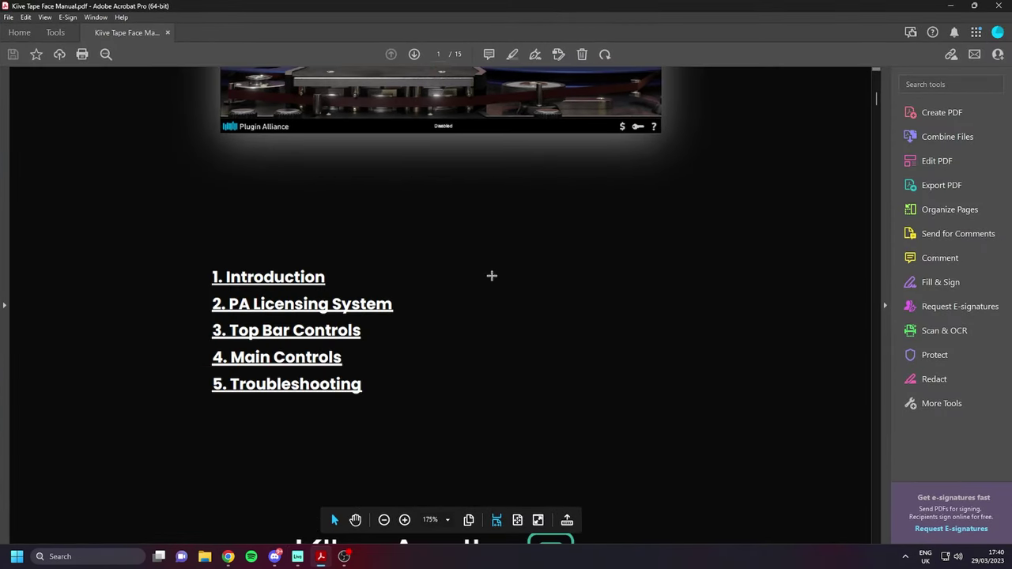
scroll(639, 234, "up", 10)
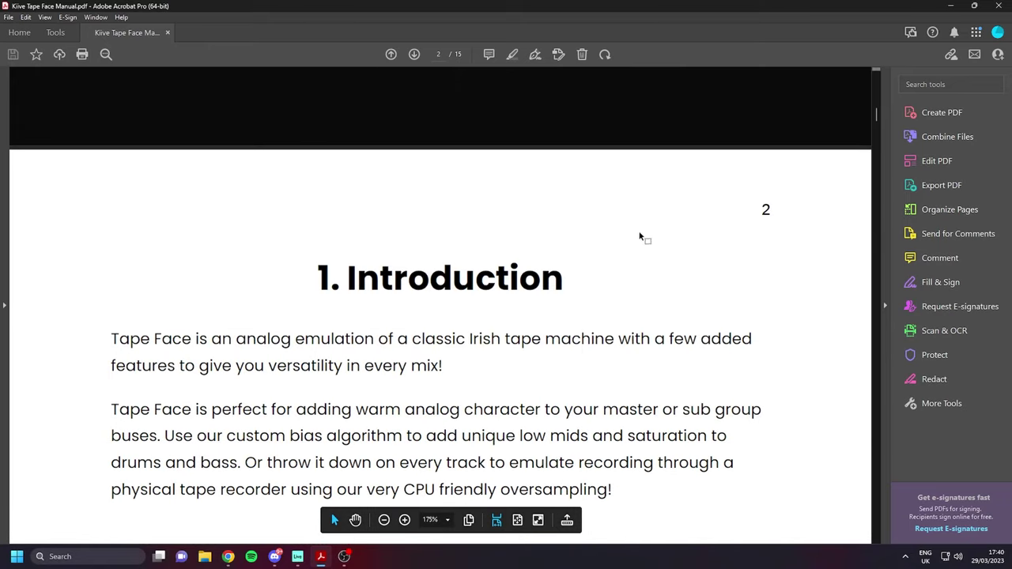
scroll(647, 220, "up", 2)
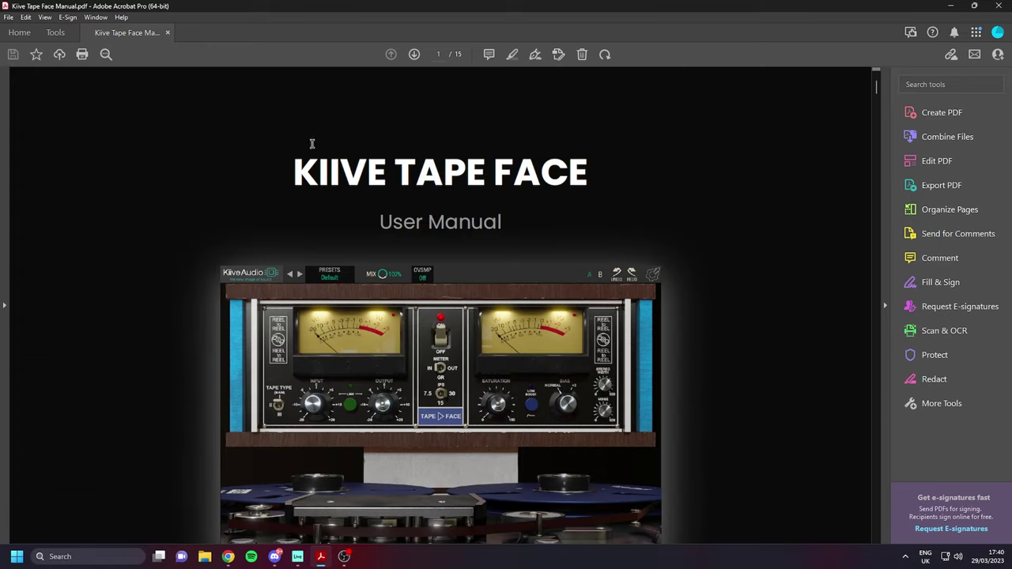
scroll(784, 163, "down", 12)
scroll(557, 182, "down", 5)
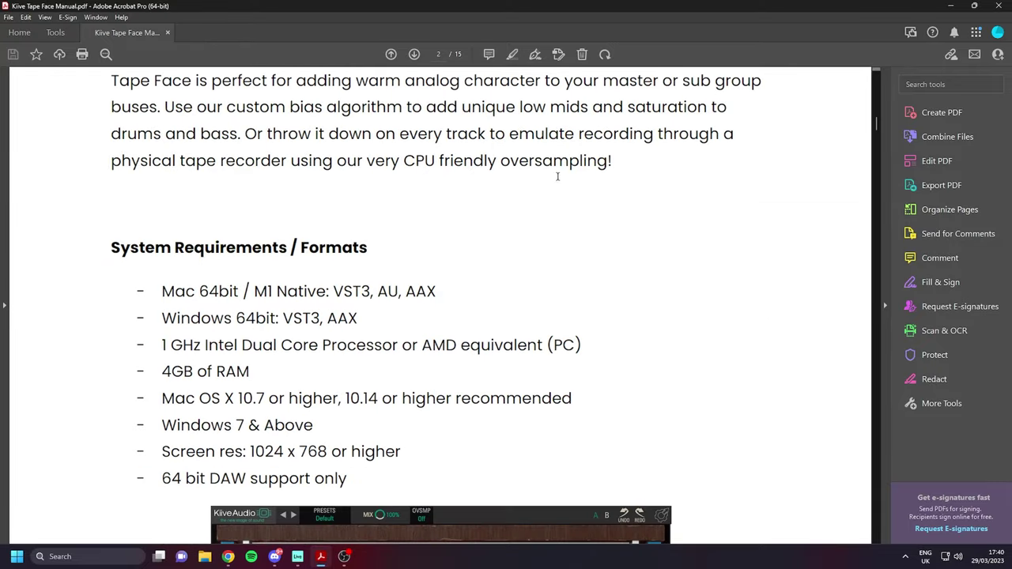
scroll(601, 221, "up", 5)
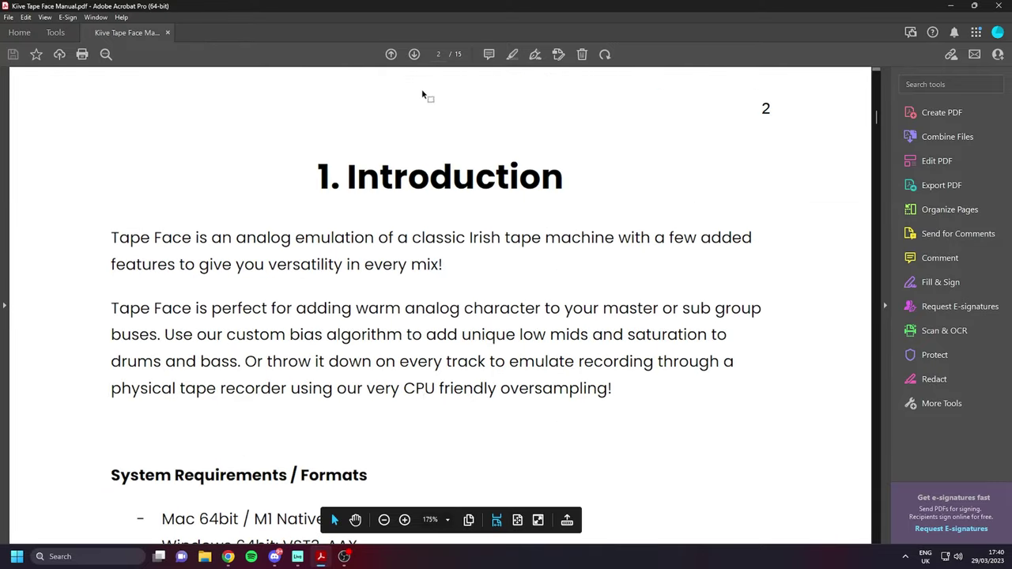
Zoom the manual out one level and highlight the introduction's line about CPU friendly oversampling while reading it.
right_click(107, 59)
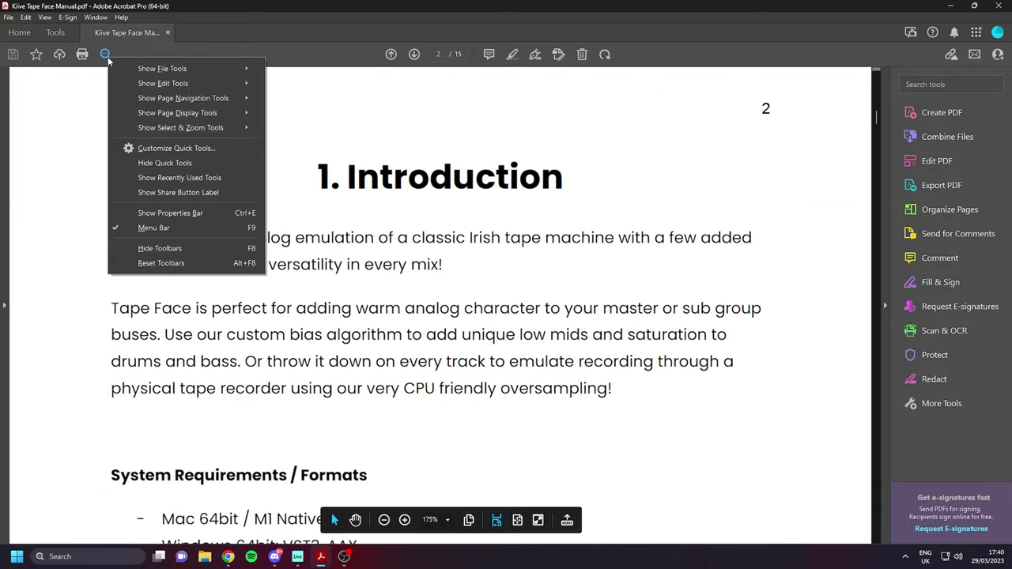
key("Escape")
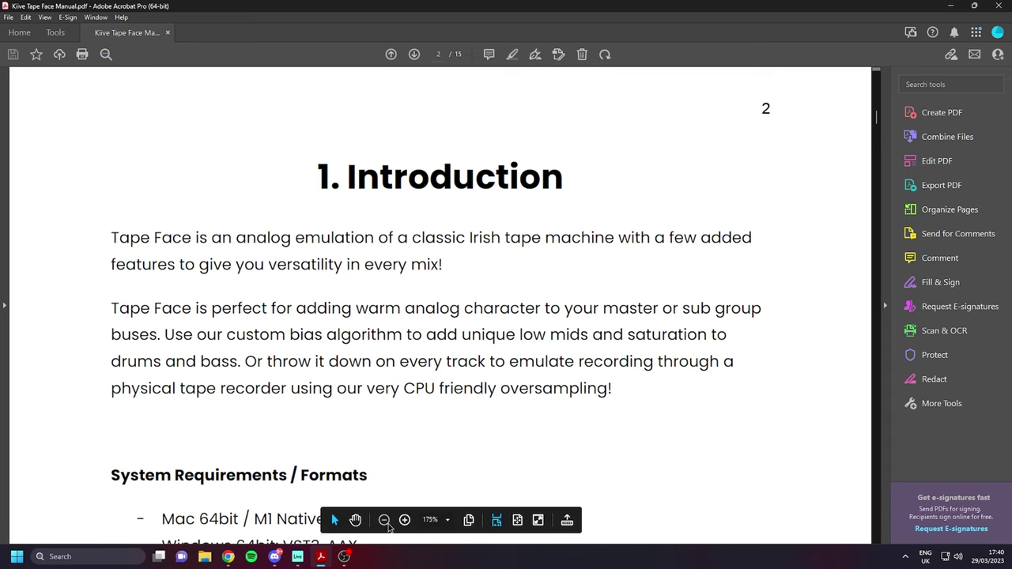
left_click(383, 521)
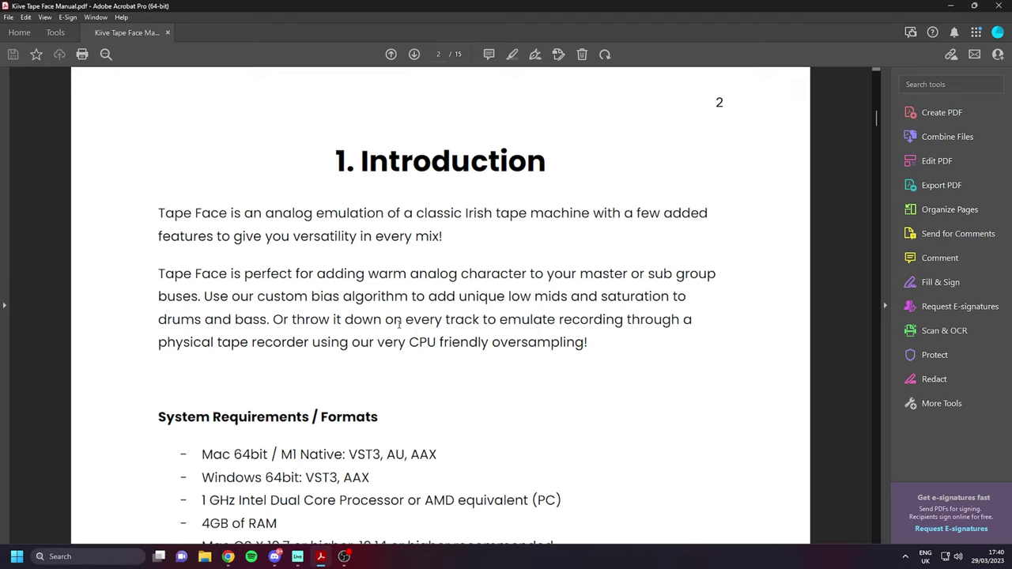
left_click(156, 344)
left_click_drag(156, 344, 593, 344)
left_click(418, 343)
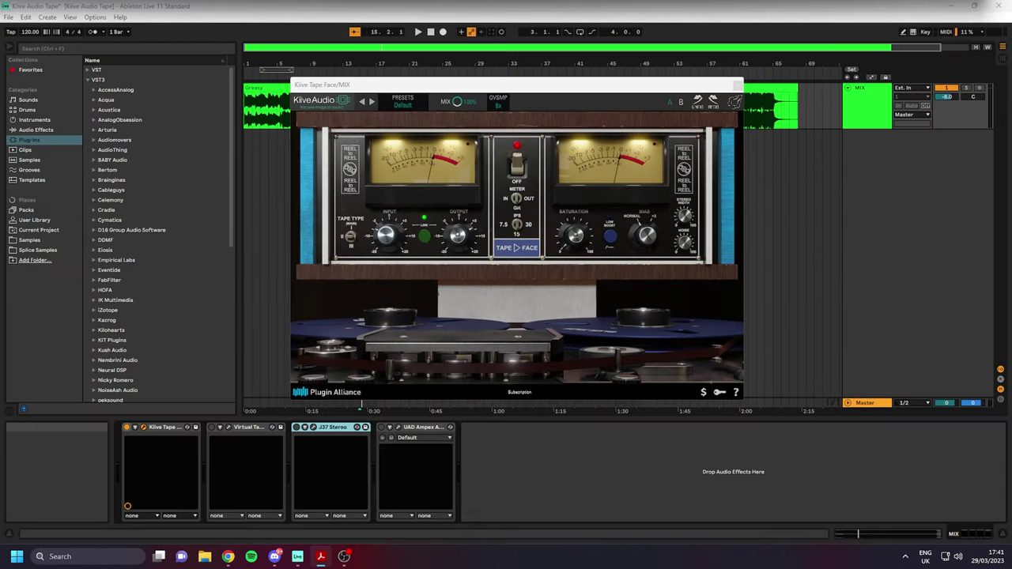
Return to Ableton Live and set the Kiive Tape Face oversampling to 16x.
left_click_drag(600, 85, 587, 85)
left_click(487, 104)
left_click(487, 155)
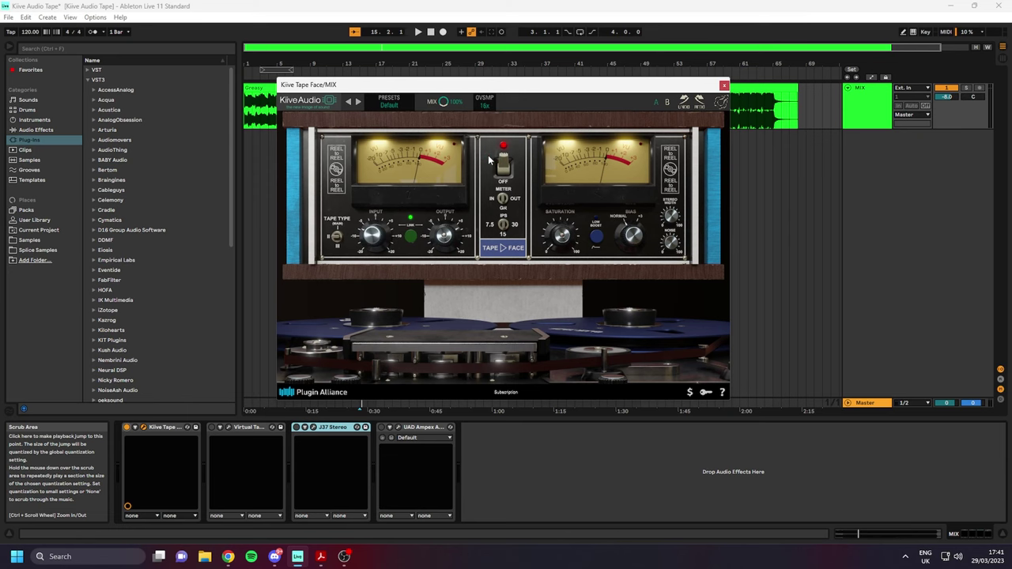
Play the mix, compare oversampling Off against 16x, leave it at 16x and stop playback.
left_click_drag(500, 88, 495, 91)
key("space")
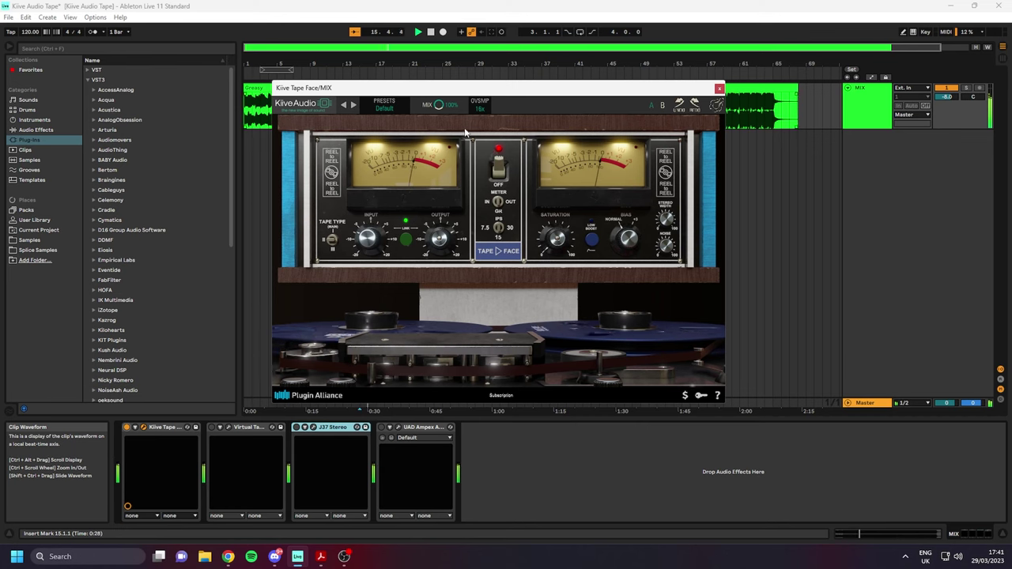
left_click(479, 108)
left_click(481, 117)
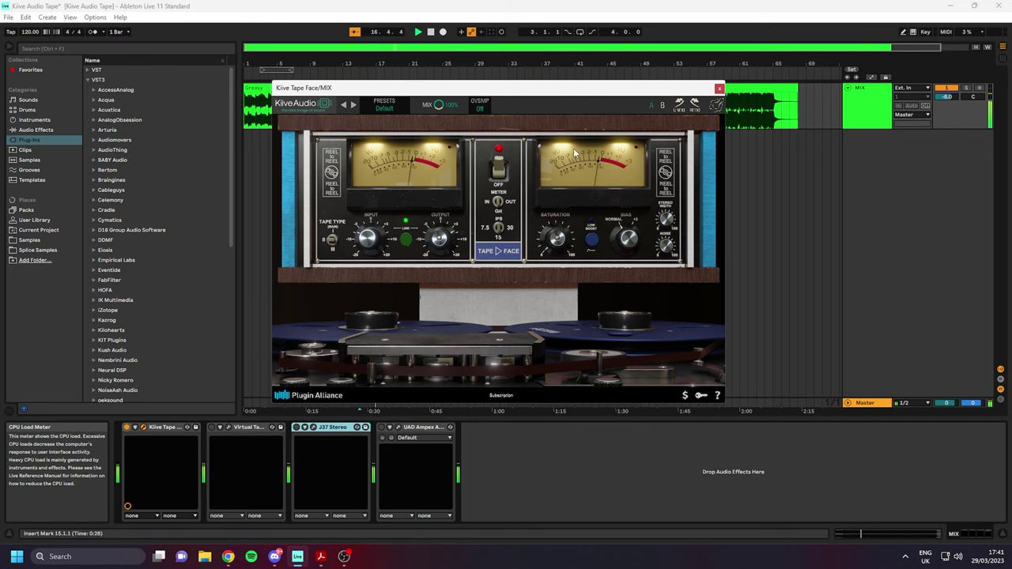
left_click(479, 112)
left_click(480, 160)
left_click_drag(497, 88, 502, 90)
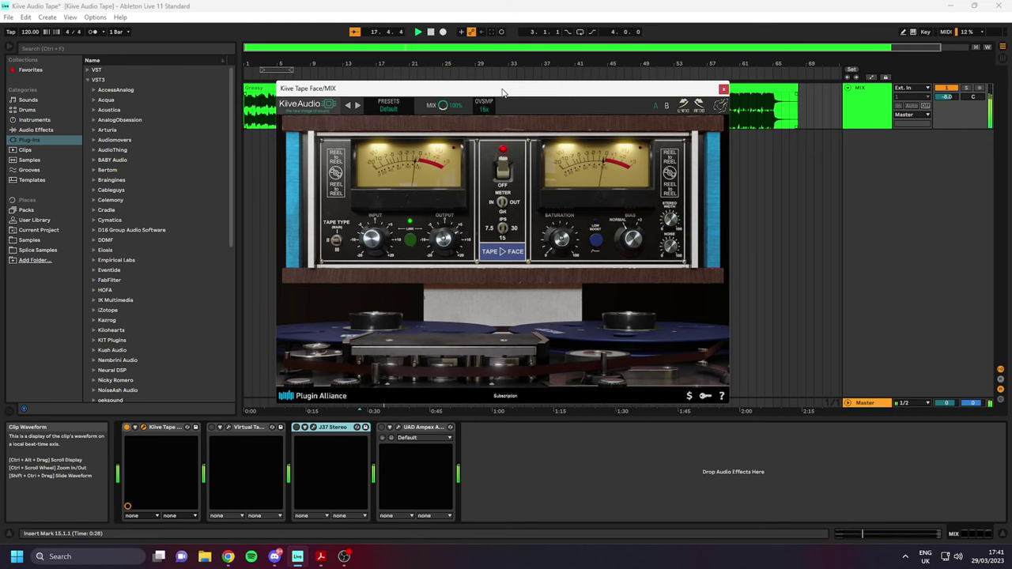
key("space")
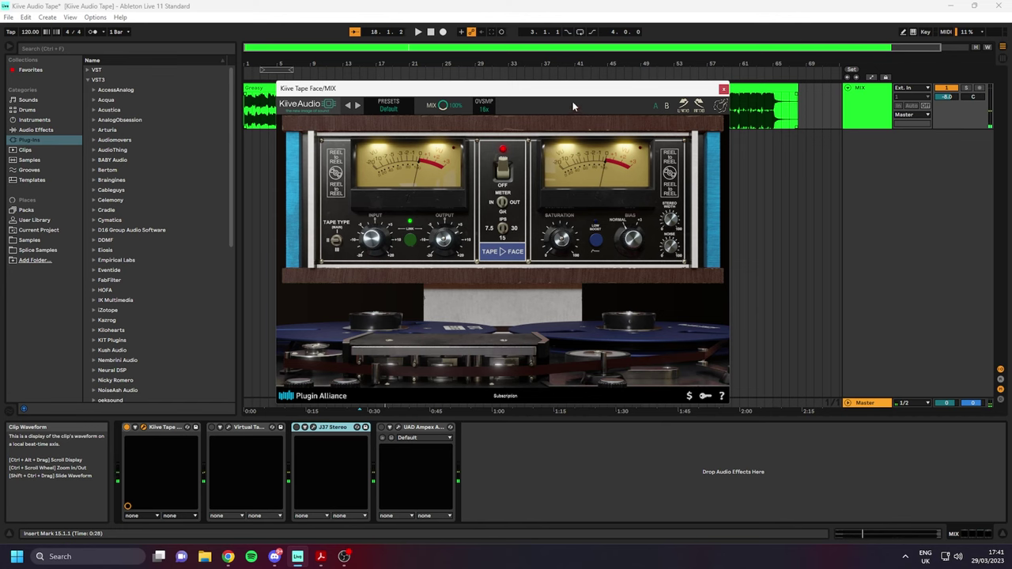
left_click_drag(571, 95, 568, 96)
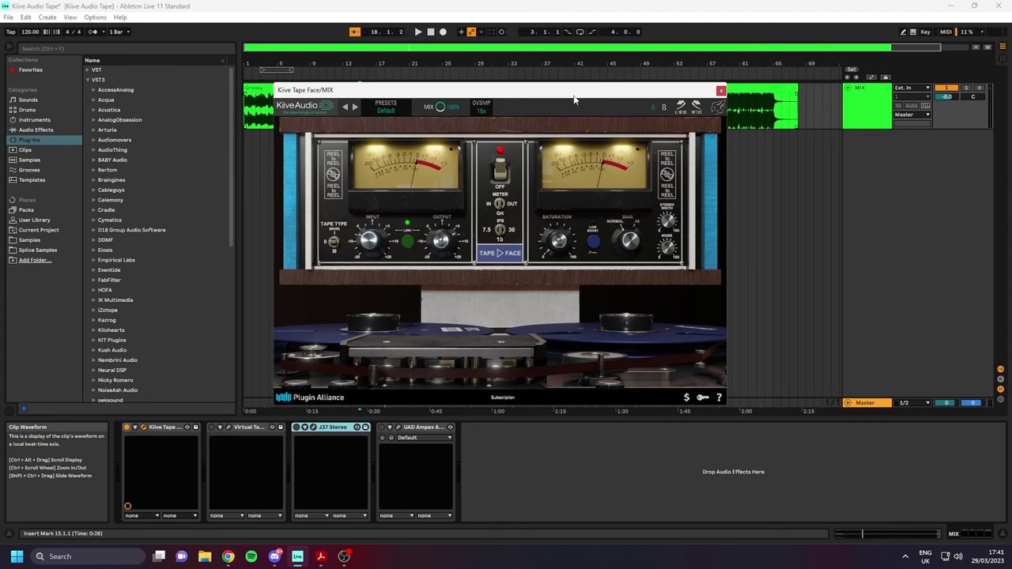
left_click_drag(561, 95, 566, 120)
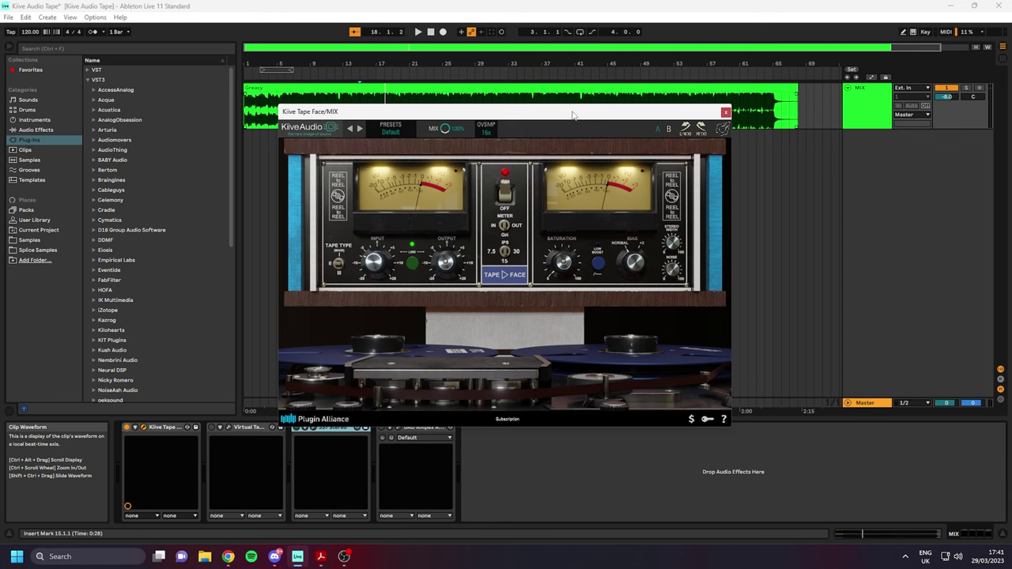
left_click_drag(574, 108, 581, 106)
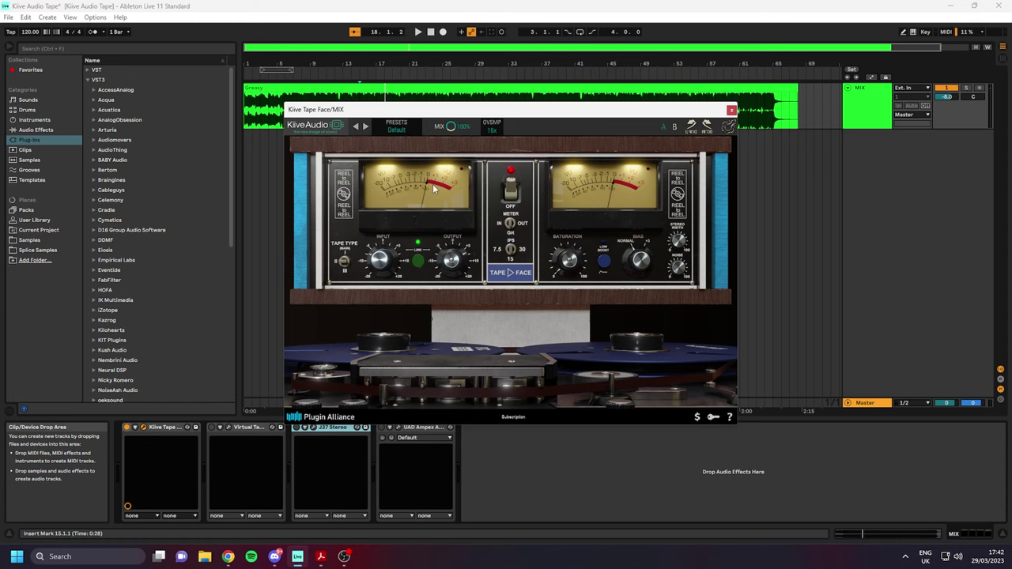
left_click_drag(538, 115, 539, 116)
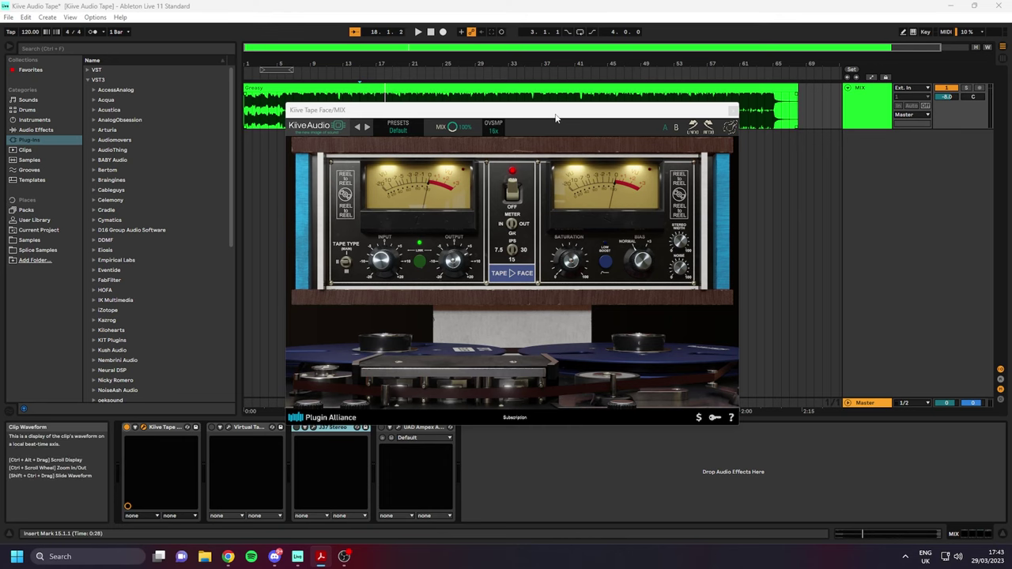
left_click_drag(556, 117, 556, 115)
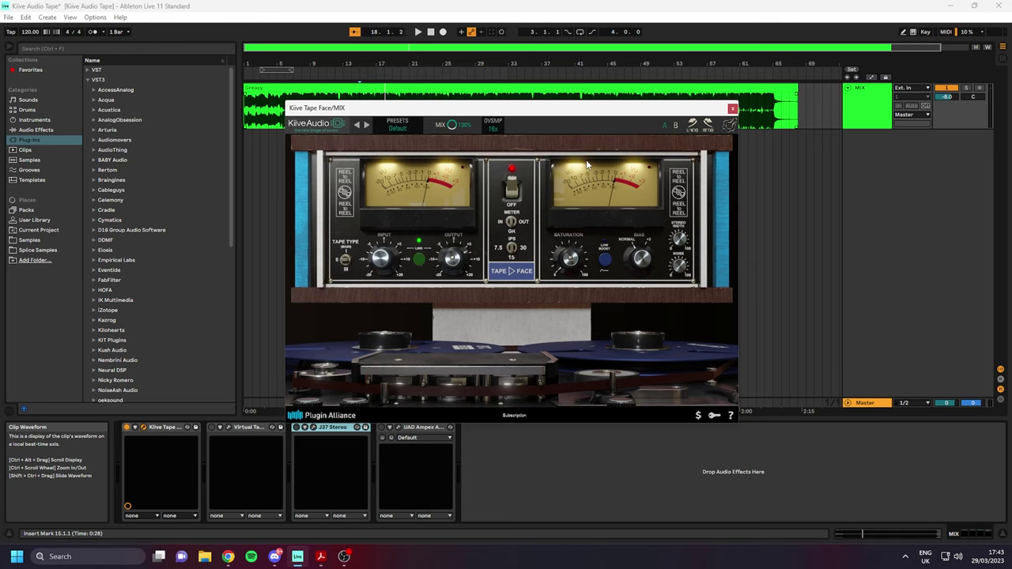
left_click_drag(579, 116, 580, 117)
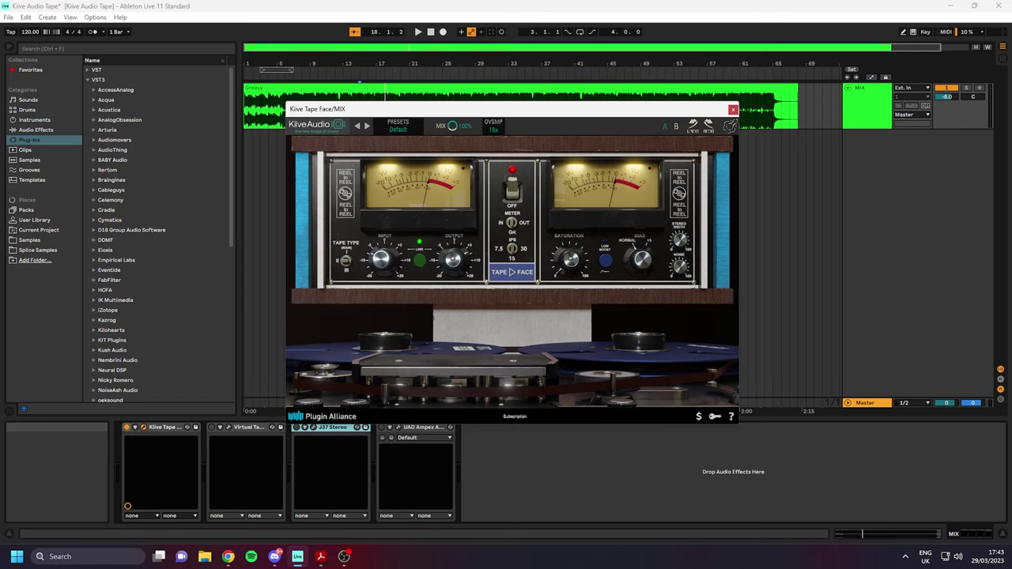
Switch the tape type to the red and white reels and return it to the blue reels.
key("alt+Tab")
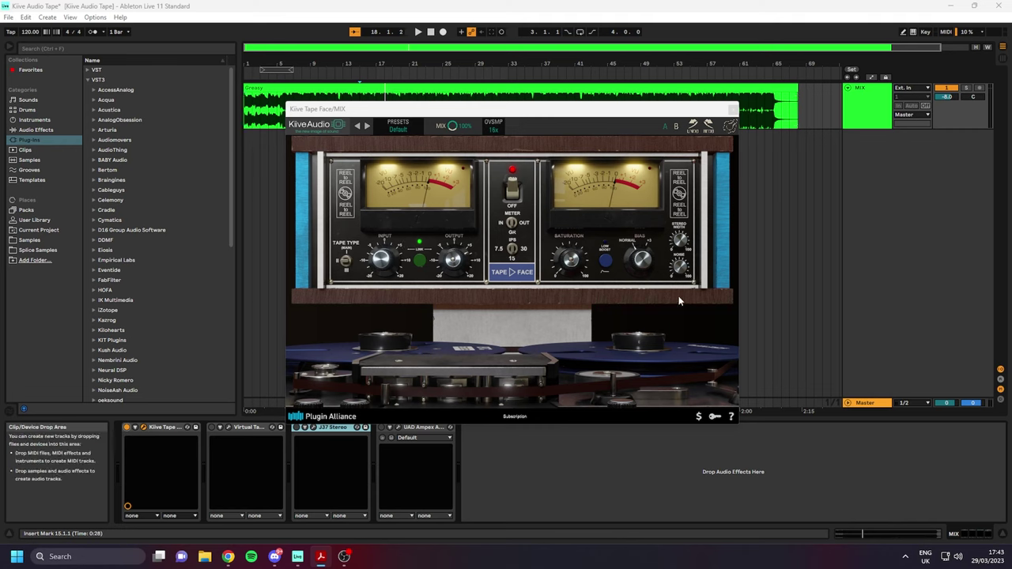
left_click(347, 265)
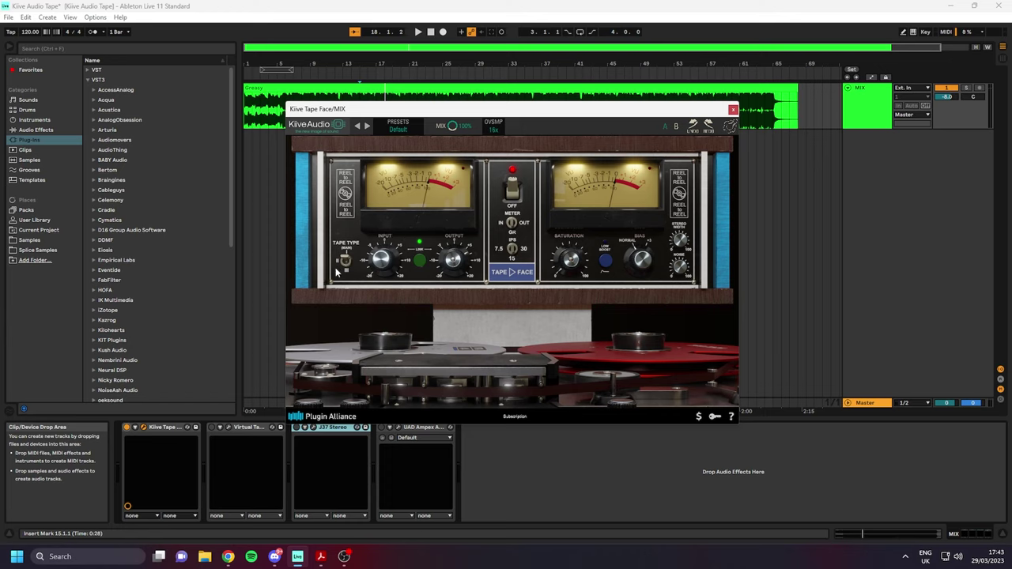
left_click_drag(345, 261, 349, 277)
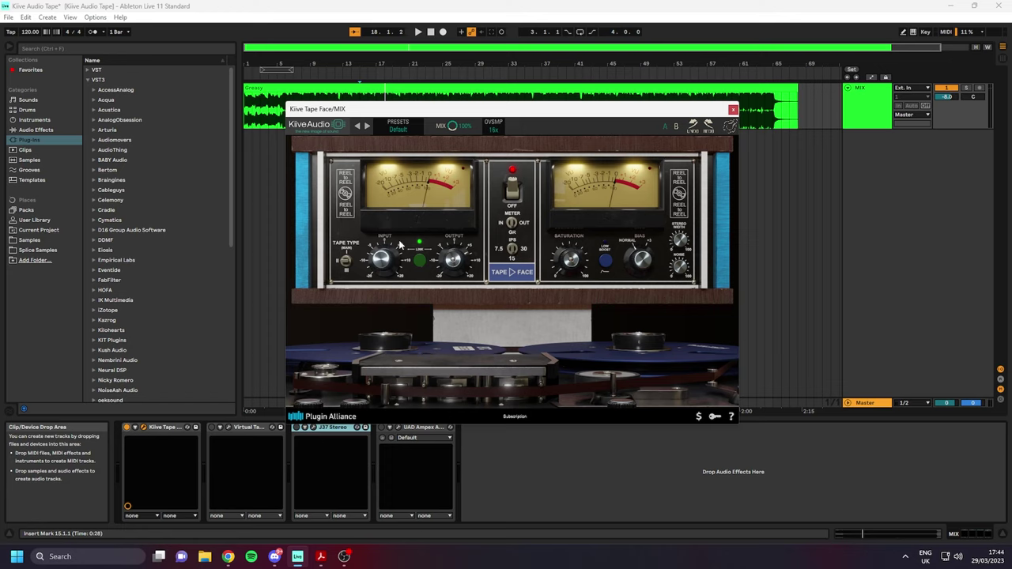
Power the tape machine off and back on, and switch the tape type to the grey reels.
mouse_move(388, 236)
left_click(514, 188)
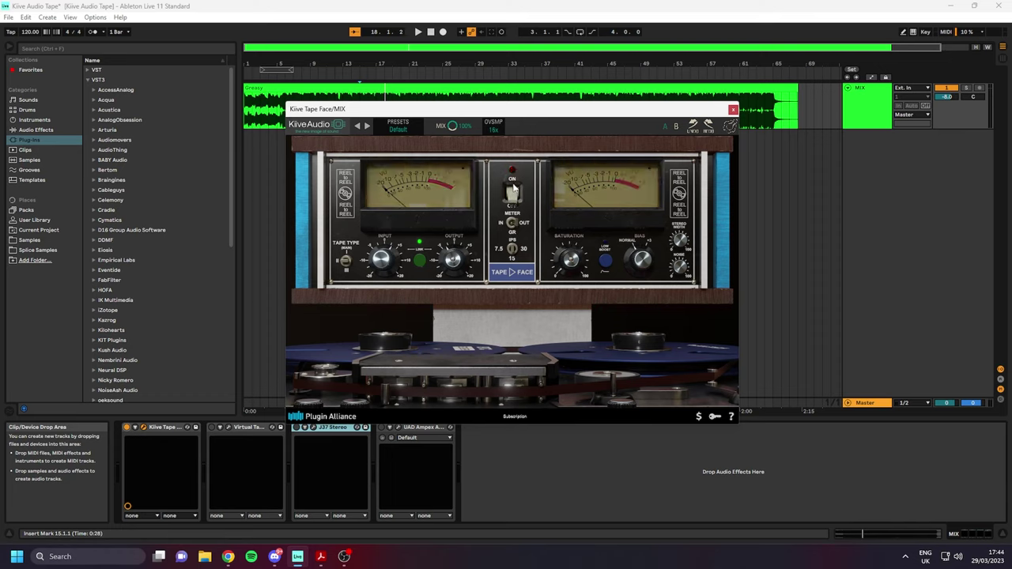
left_click(514, 191)
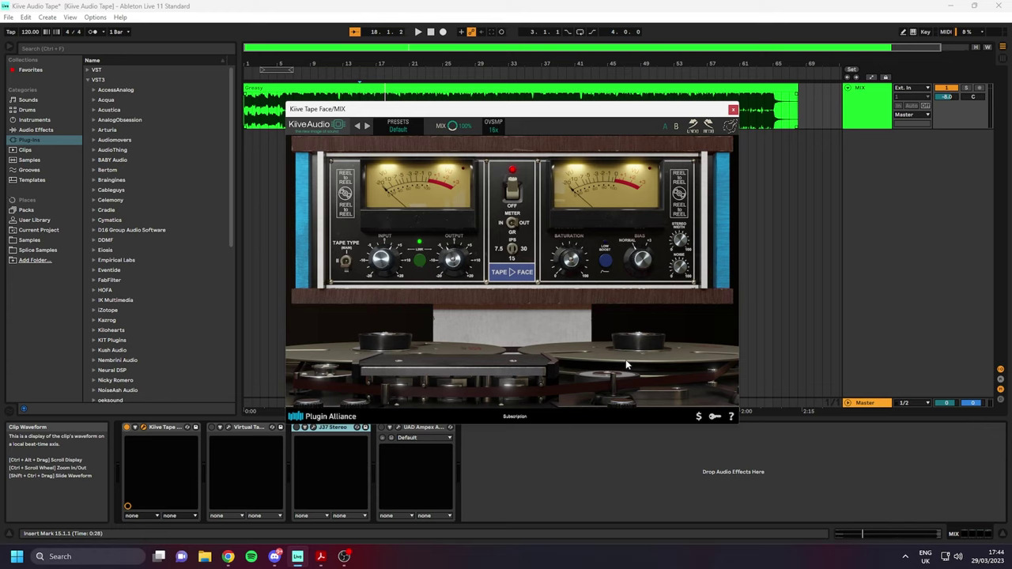
Adjust the plug-in's input level while the input and output link is enabled.
mouse_move(378, 267)
left_mouse_down()
mouse_move(379, 290)
mouse_move(383, 263)
left_mouse_up()
left_click_drag(537, 110, 528, 107)
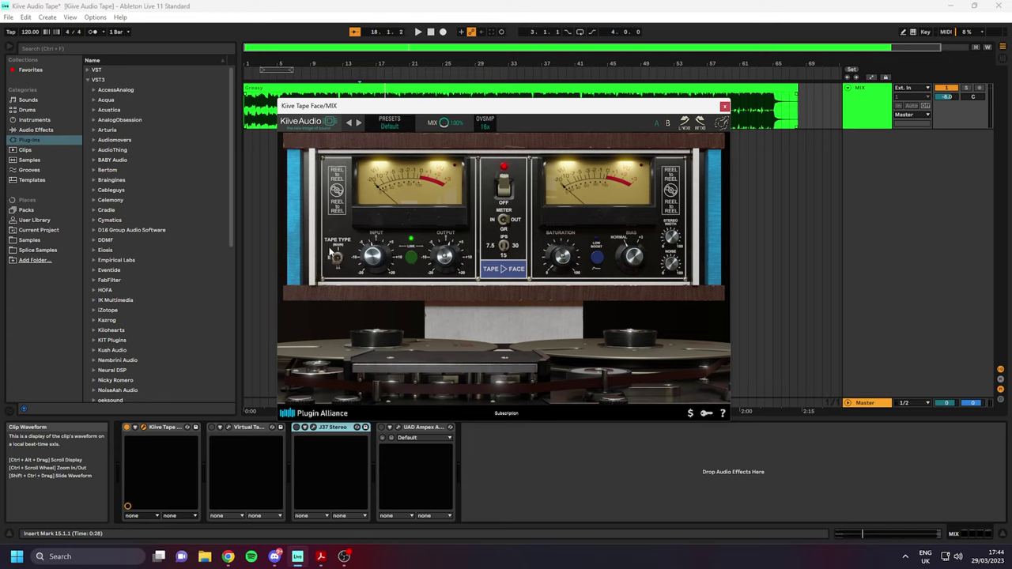
mouse_move(385, 253)
left_click_drag(534, 110, 546, 108)
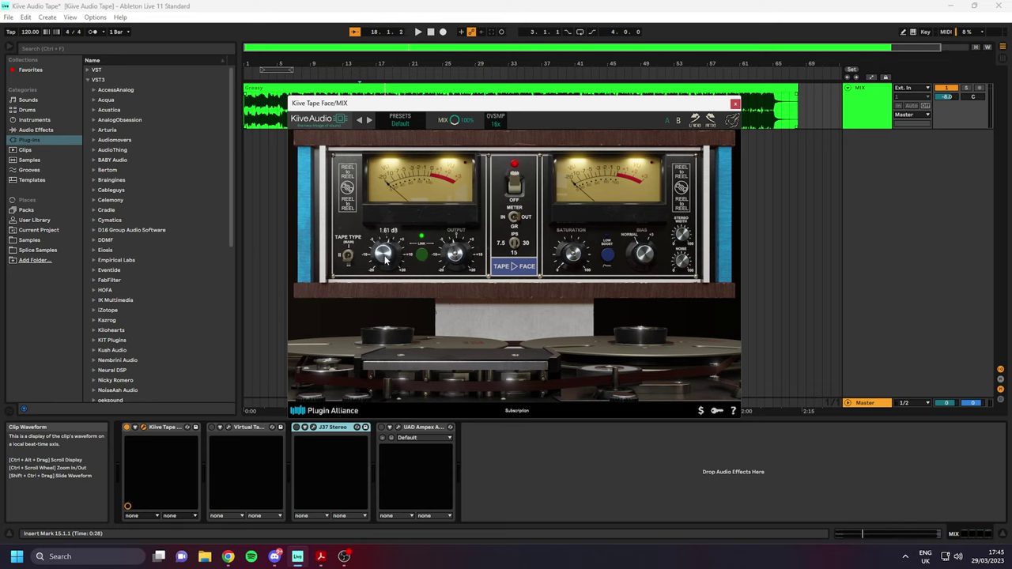
left_click_drag(385, 259, 387, 243)
left_click_drag(388, 263, 382, 253)
Bypass the tape machine with its power switch and turn it back on.
left_click(515, 188)
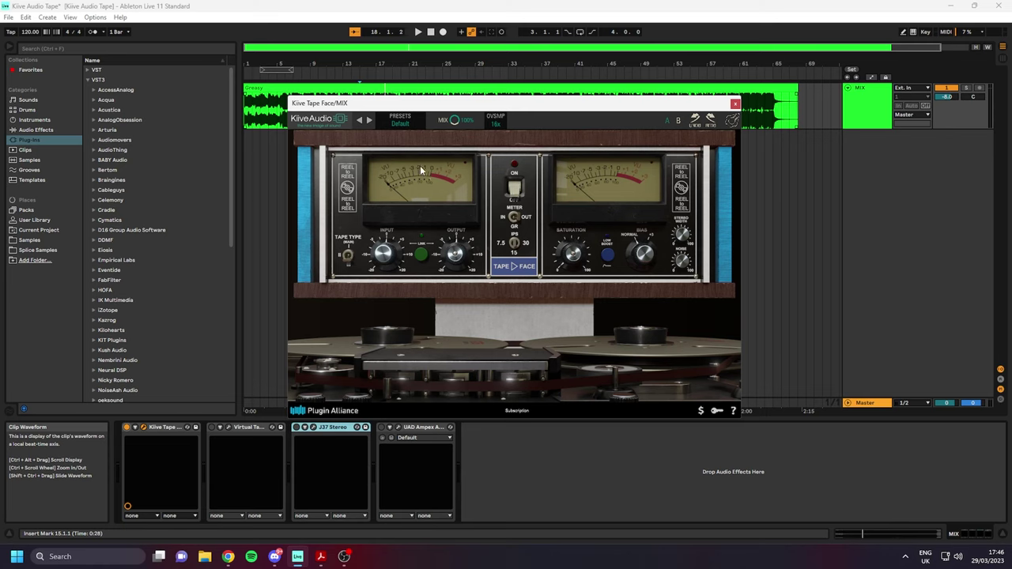
left_click(515, 188)
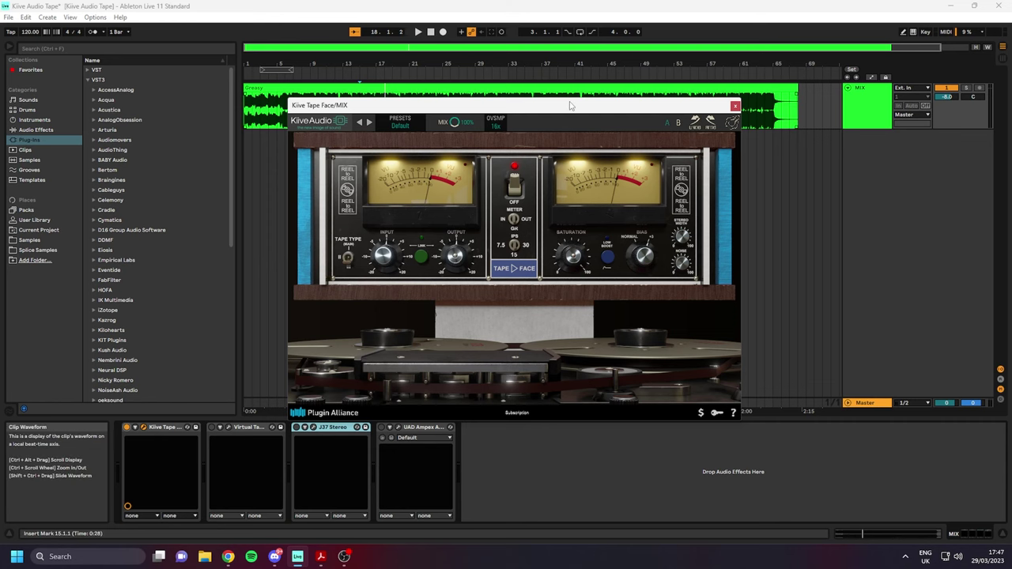
left_click_drag(570, 105, 572, 92)
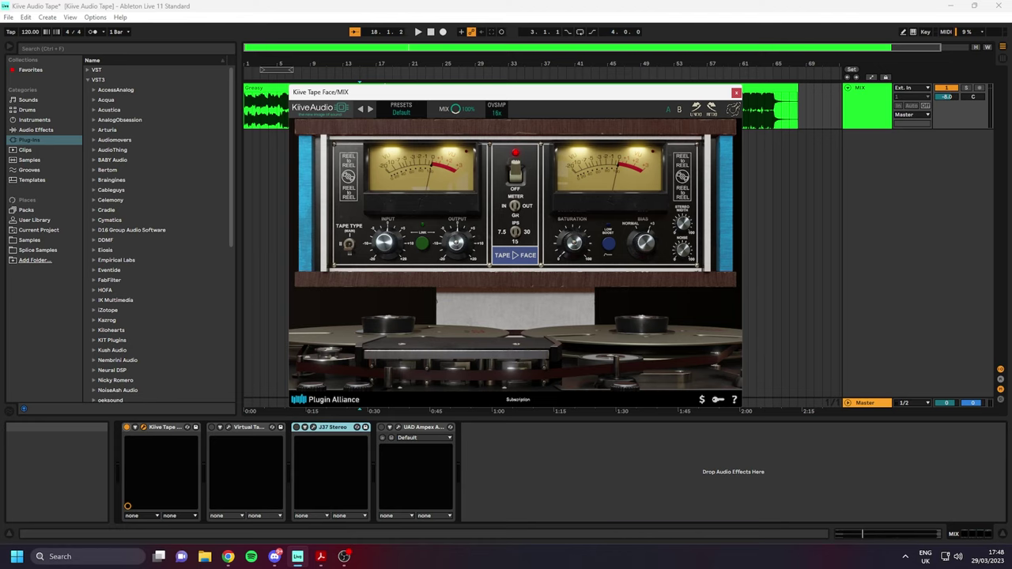
left_click(608, 248)
left_click_drag(684, 254, 686, 212)
left_click_drag(427, 94, 423, 96)
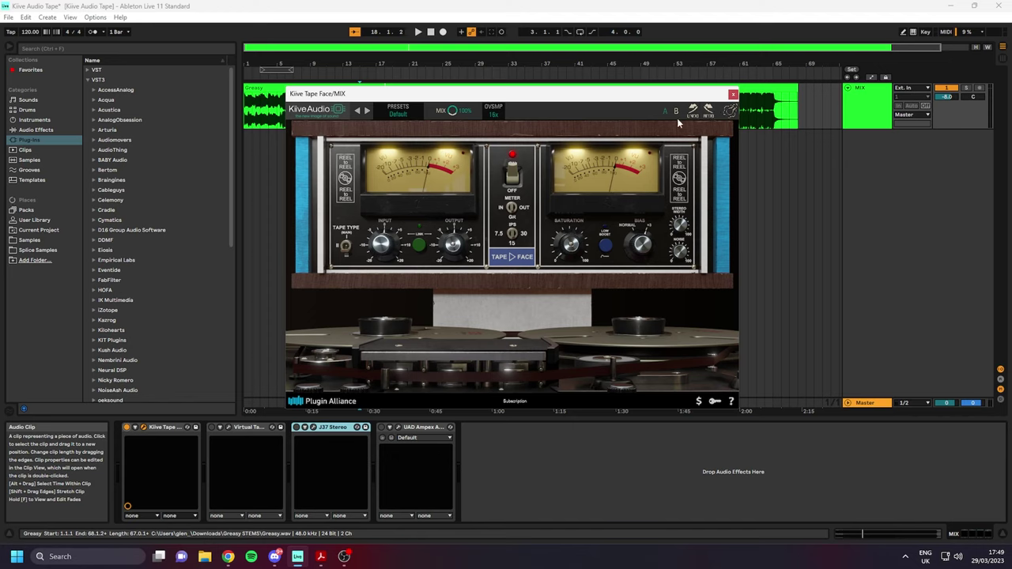
Look at the oversampling options and browse the factory presets in the Red & White Tape category.
left_click(495, 113)
left_click(495, 114)
left_click(391, 117)
mouse_move(402, 123)
left_click(469, 121)
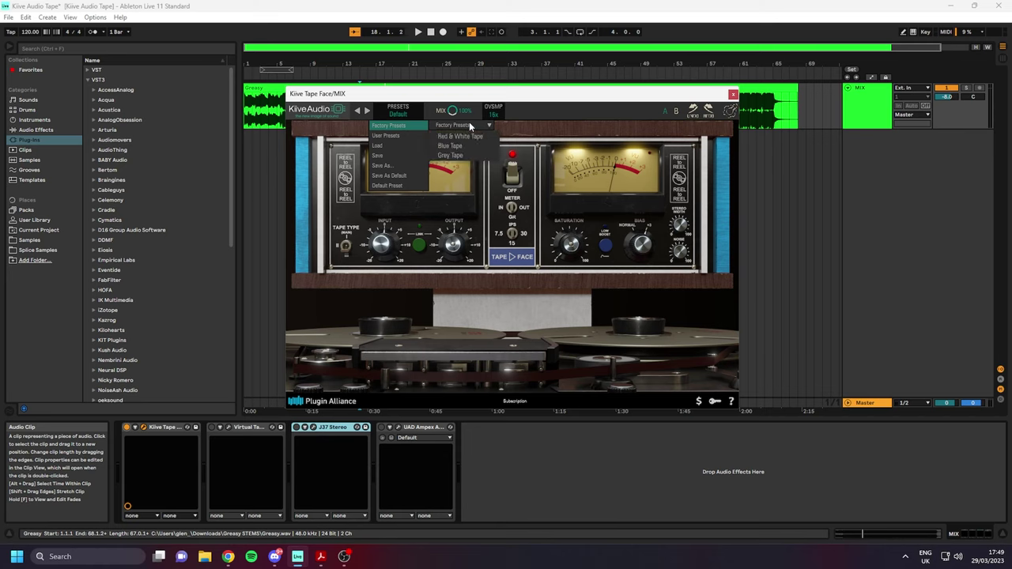
mouse_move(471, 138)
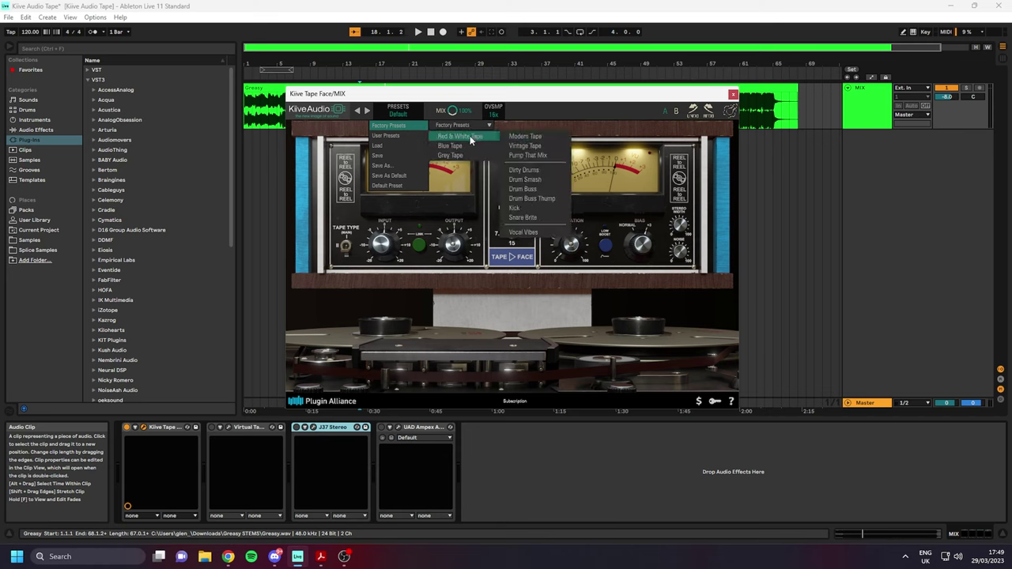